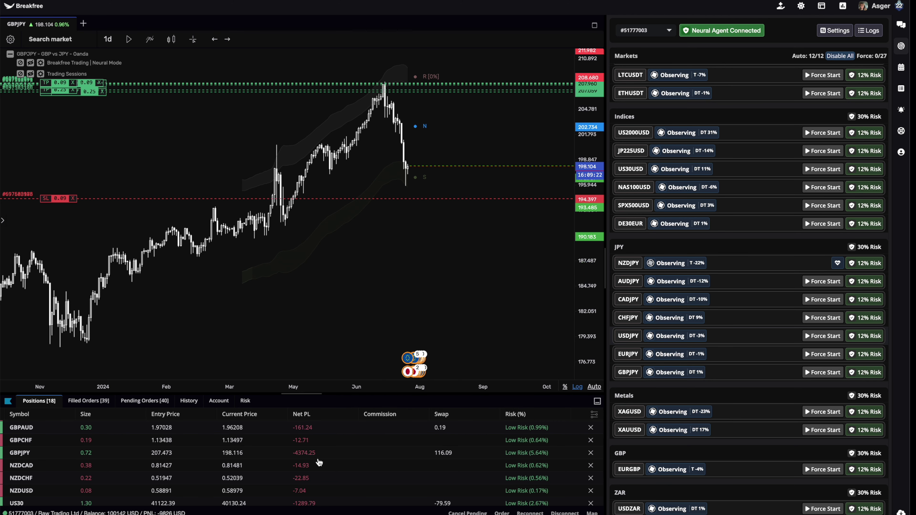
- Show GBPJPY on one-minute candles and compress its price scale
{"action": "scroll", "coordinate": [319, 462], "scroll_direction": "down", "scroll_amount": 2}
{"action": "scroll", "coordinate": [319, 462], "scroll_direction": "up", "scroll_amount": 3}
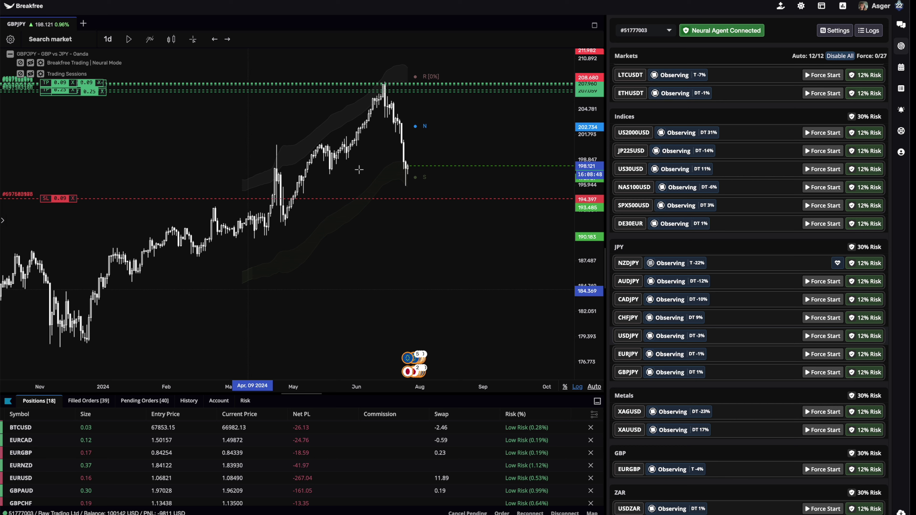
{"action": "left_click", "coordinate": [108, 38]}
{"action": "left_click", "coordinate": [115, 57]}
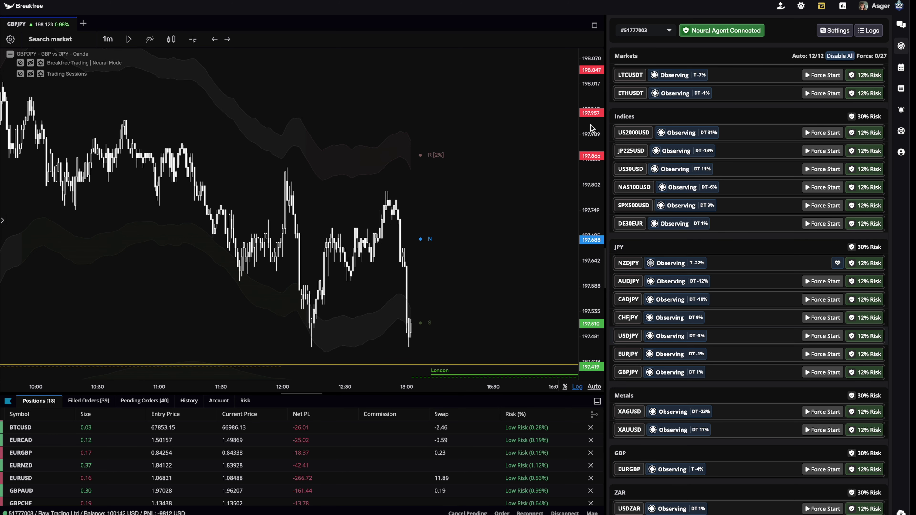
{"action": "left_click_drag", "start_coordinate": [588, 125], "coordinate": [582, 227]}
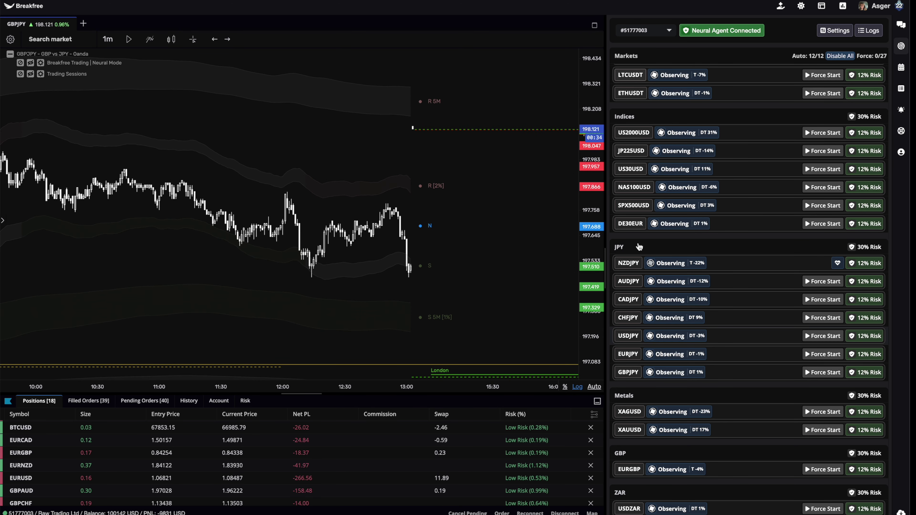
- Browse the NZDJPY and XAGUSD charts, then bring up AUDCHF
{"action": "left_click", "coordinate": [629, 263]}
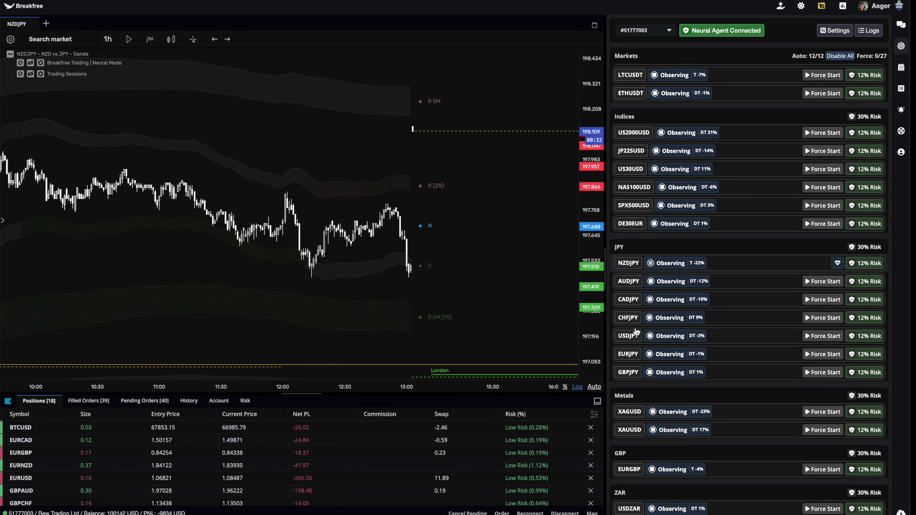
{"action": "left_click", "coordinate": [630, 412]}
{"action": "scroll", "coordinate": [719, 136], "scroll_direction": "up", "scroll_amount": 2}
{"action": "scroll", "coordinate": [720, 136], "scroll_direction": "up", "scroll_amount": 8}
{"action": "left_click", "coordinate": [630, 112]}
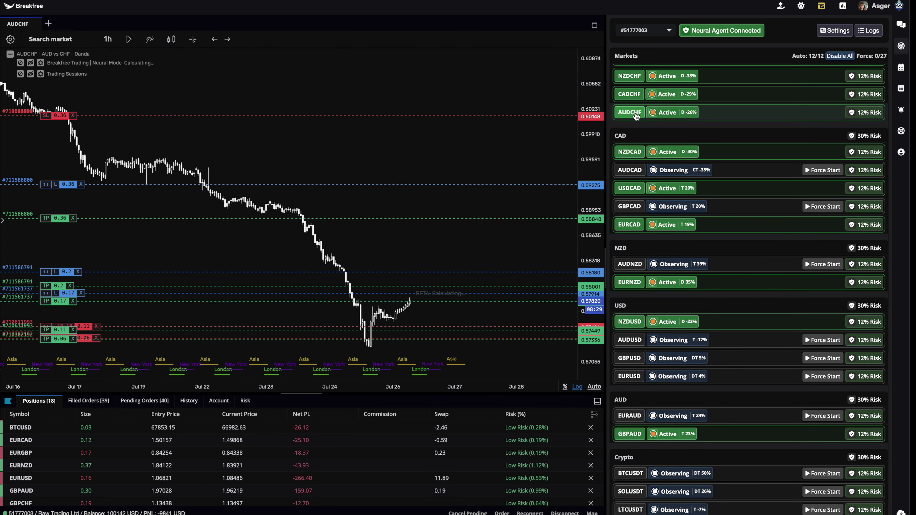
- View AUDCHF on one-minute candles panned back through its history, then switch to AUDNZD
{"action": "scroll", "coordinate": [469, 182], "scroll_direction": "up", "scroll_amount": 5}
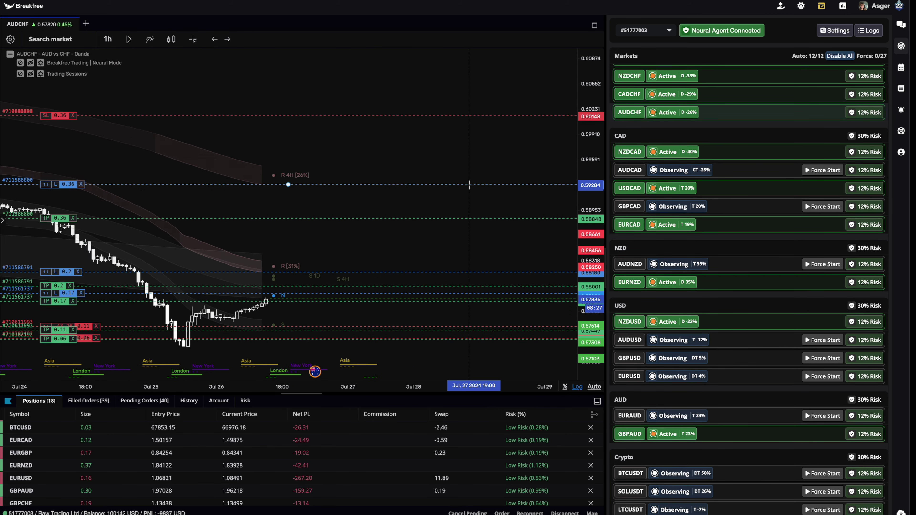
{"action": "left_click", "coordinate": [108, 39]}
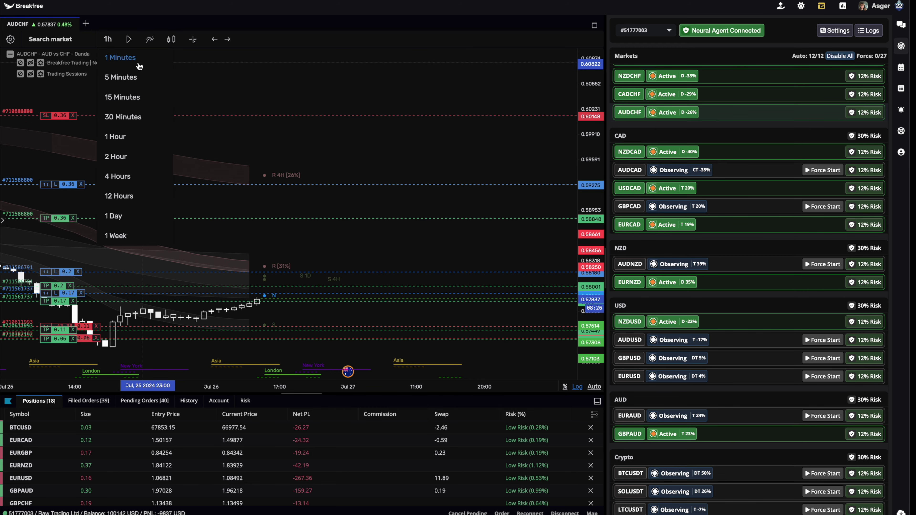
{"action": "left_click", "coordinate": [115, 58]}
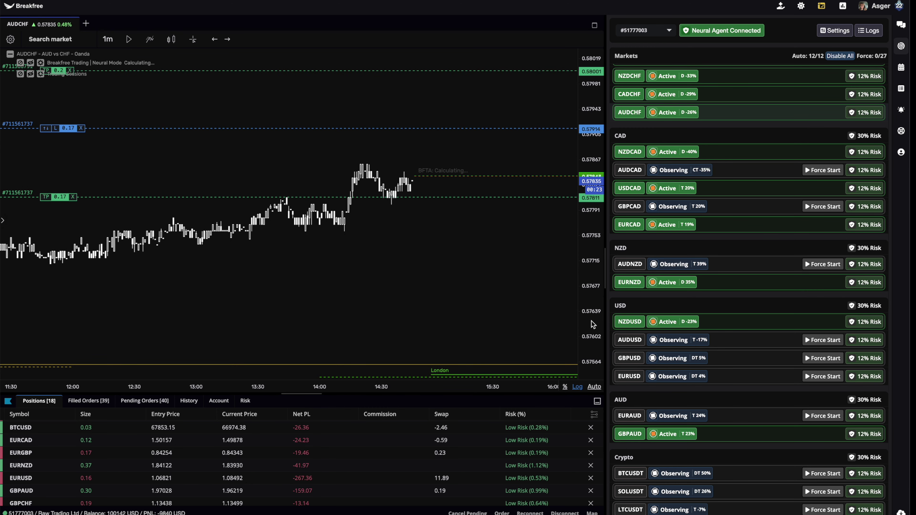
{"action": "scroll", "coordinate": [544, 295], "scroll_direction": "down", "scroll_amount": 5}
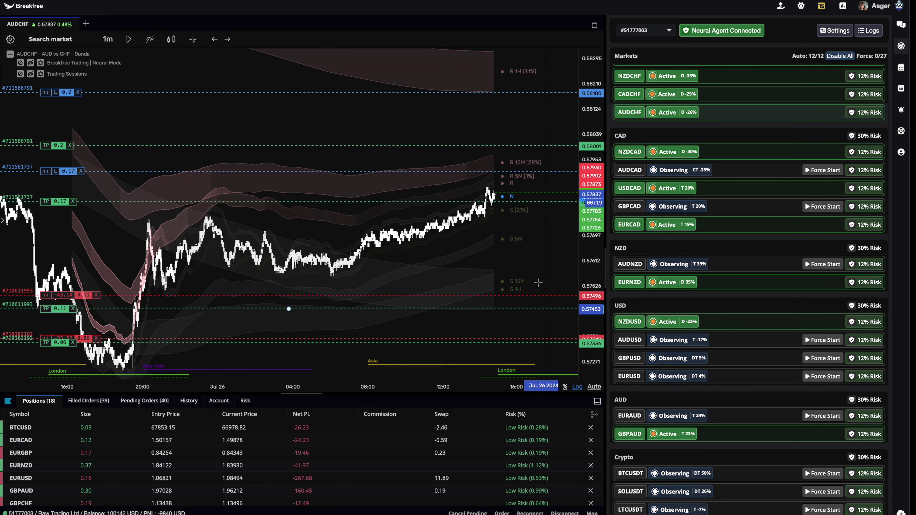
{"action": "left_click", "coordinate": [527, 260]}
{"action": "left_click_drag", "start_coordinate": [530, 262], "coordinate": [488, 299]}
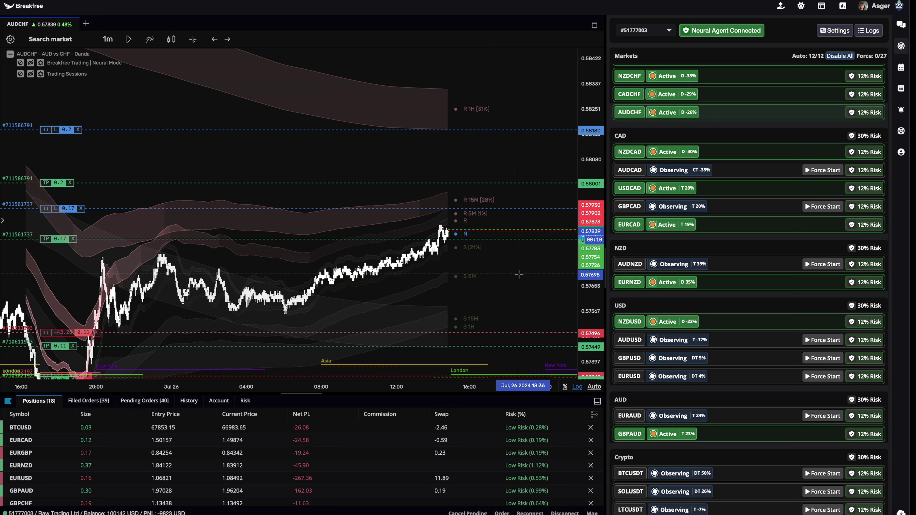
{"action": "left_click", "coordinate": [630, 264]}
- Compress the AUDNZD price scale and bring up the 1h timeframe list
{"action": "left_click_drag", "start_coordinate": [591, 157], "coordinate": [583, 199]}
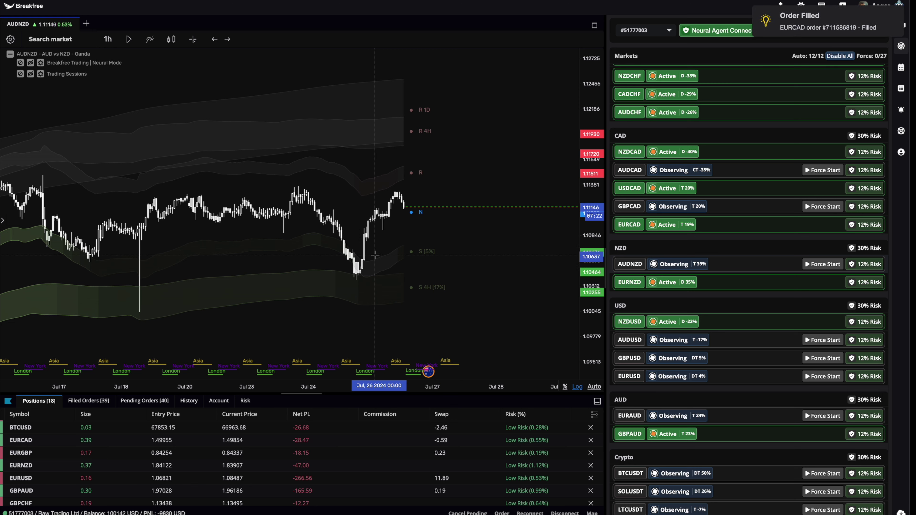
{"action": "left_click", "coordinate": [108, 40]}
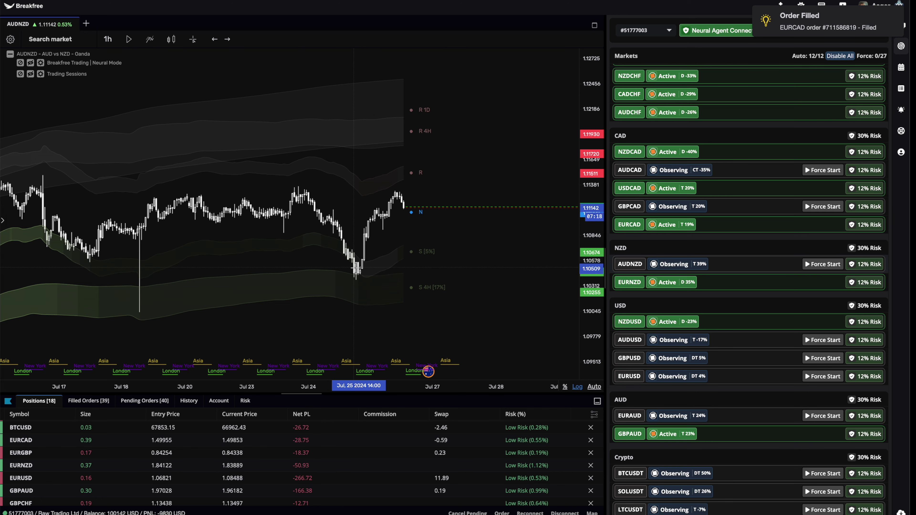
{"action": "left_click", "coordinate": [108, 39]}
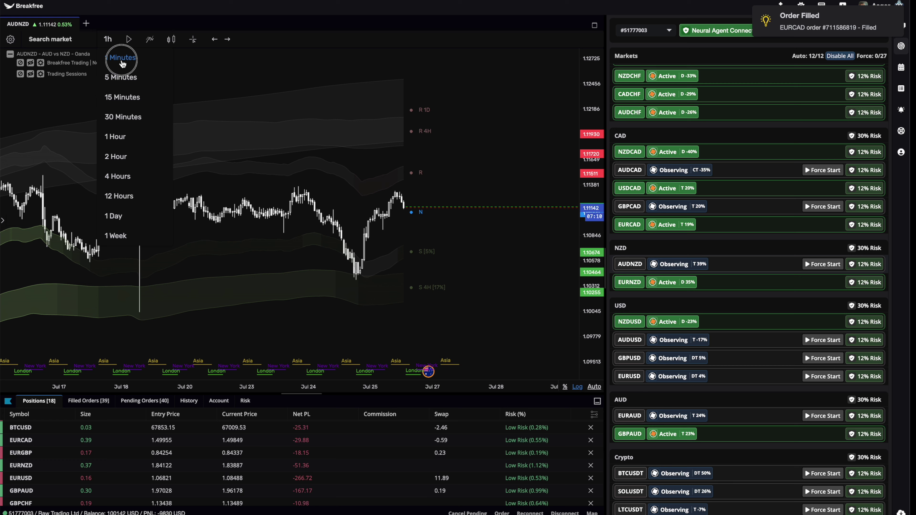
- Put AUDNZD on 1-minute candles zoomed out to about a day, then switch to NZDCAD
{"action": "left_click", "coordinate": [123, 67]}
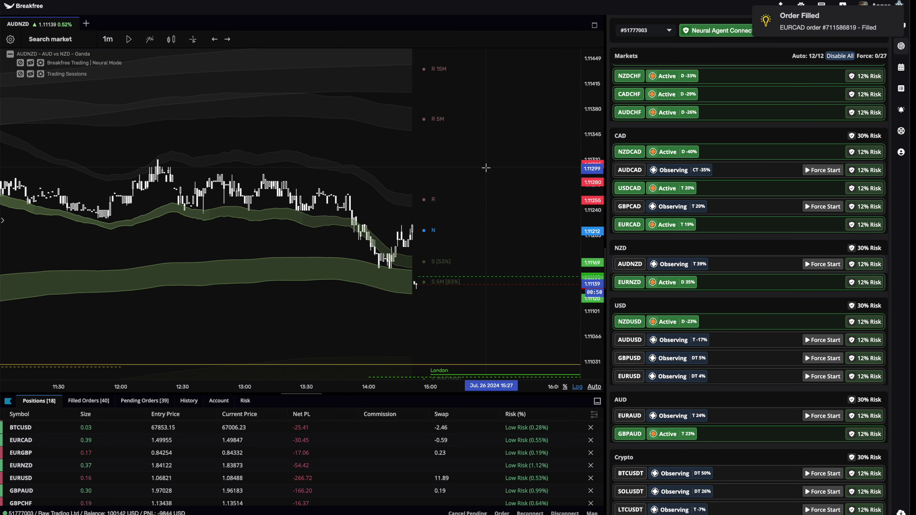
{"action": "scroll", "coordinate": [505, 170], "scroll_direction": "down", "scroll_amount": 3}
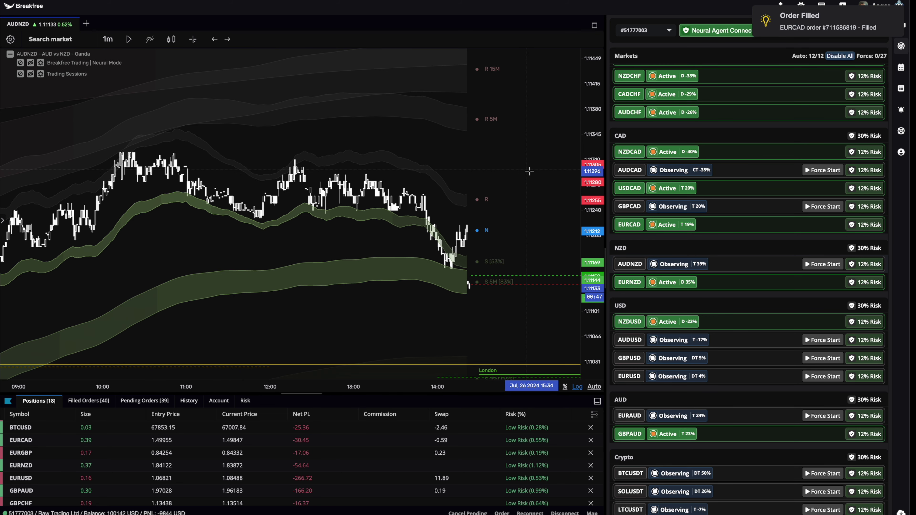
{"action": "scroll", "coordinate": [529, 171], "scroll_direction": "down", "scroll_amount": 4}
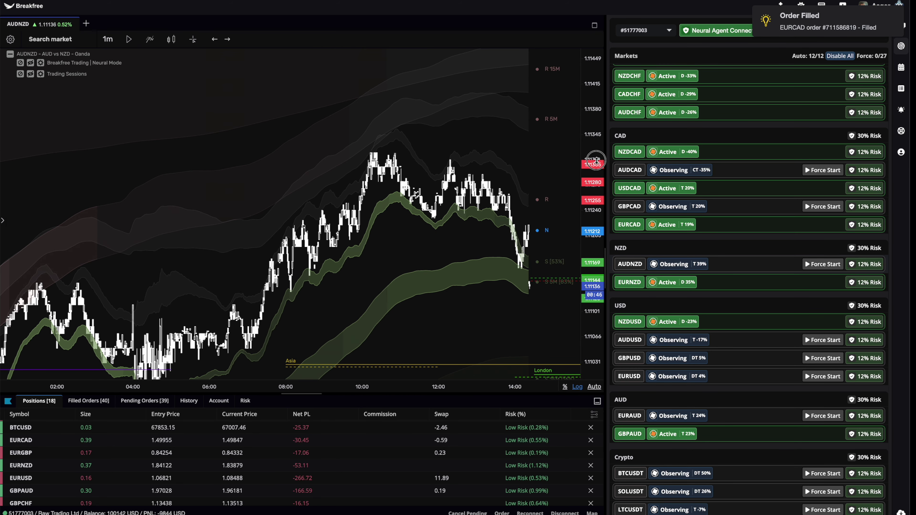
{"action": "scroll", "coordinate": [595, 162], "scroll_direction": "down", "scroll_amount": 3}
{"action": "scroll", "coordinate": [407, 238], "scroll_direction": "down", "scroll_amount": 3}
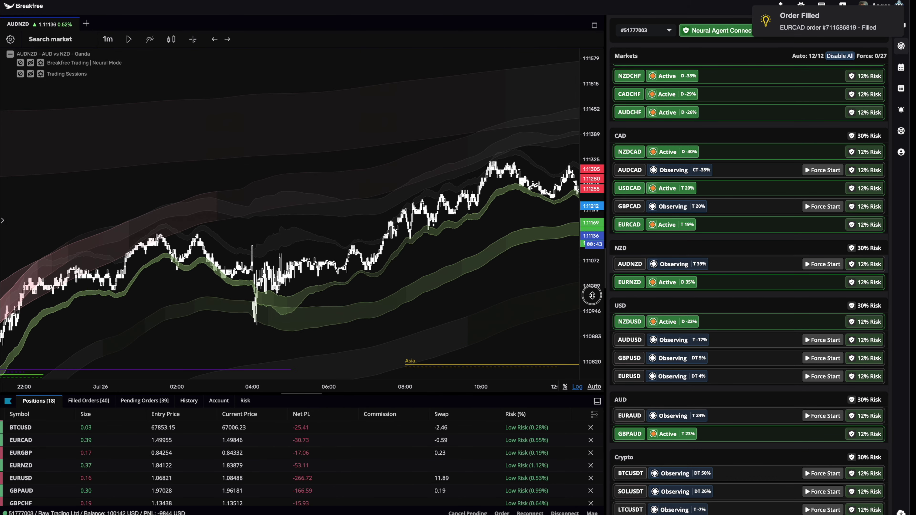
{"action": "mouse_move", "coordinate": [592, 296]}
{"action": "left_mouse_down"}
{"action": "mouse_move", "coordinate": [593, 210]}
{"action": "mouse_move", "coordinate": [591, 289]}
{"action": "left_mouse_up"}
{"action": "left_click_drag", "start_coordinate": [508, 272], "coordinate": [469, 247]}
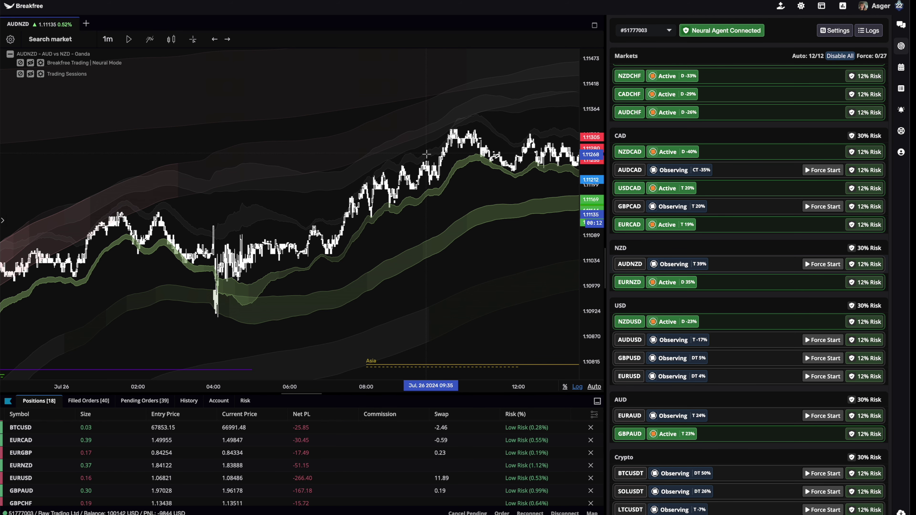
{"action": "left_click_drag", "start_coordinate": [357, 166], "coordinate": [343, 166]}
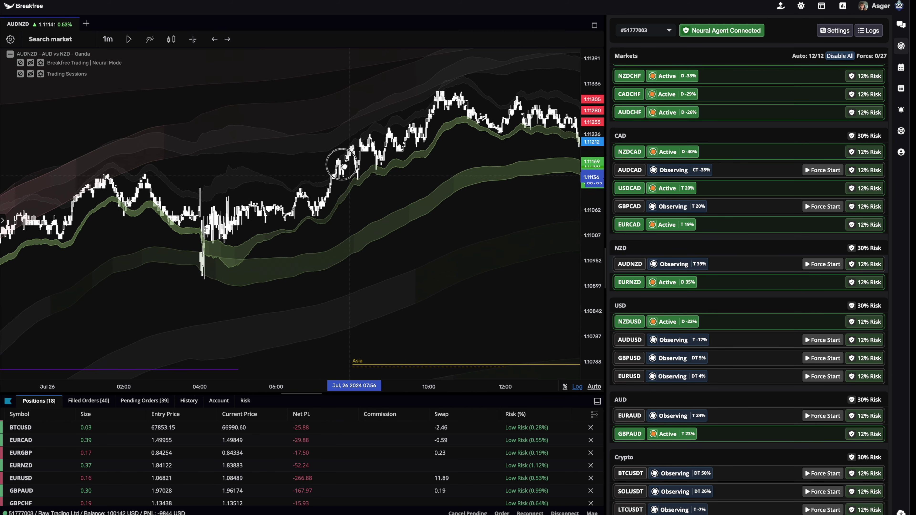
{"action": "left_click", "coordinate": [630, 151]}
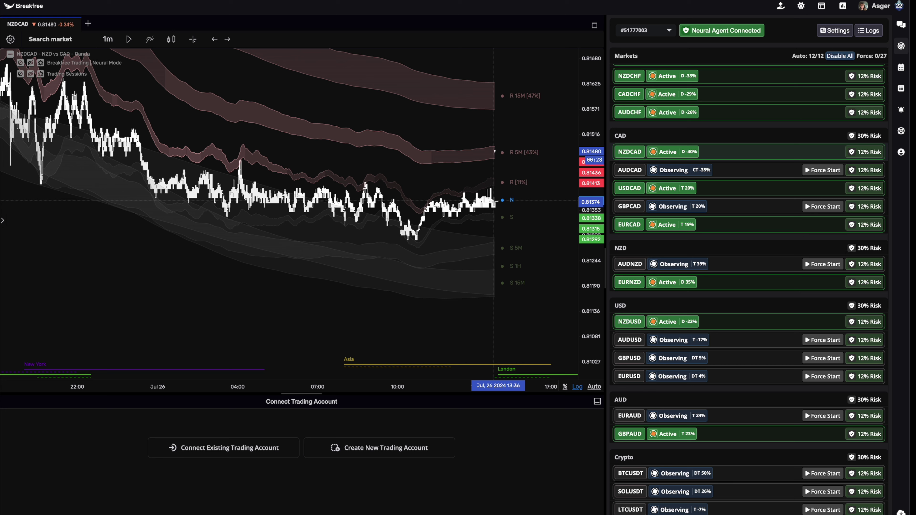
- Change the NZDCAD chart from 1-minute to 4-hour candles
{"action": "scroll", "coordinate": [498, 200], "scroll_direction": "down", "scroll_amount": 3}
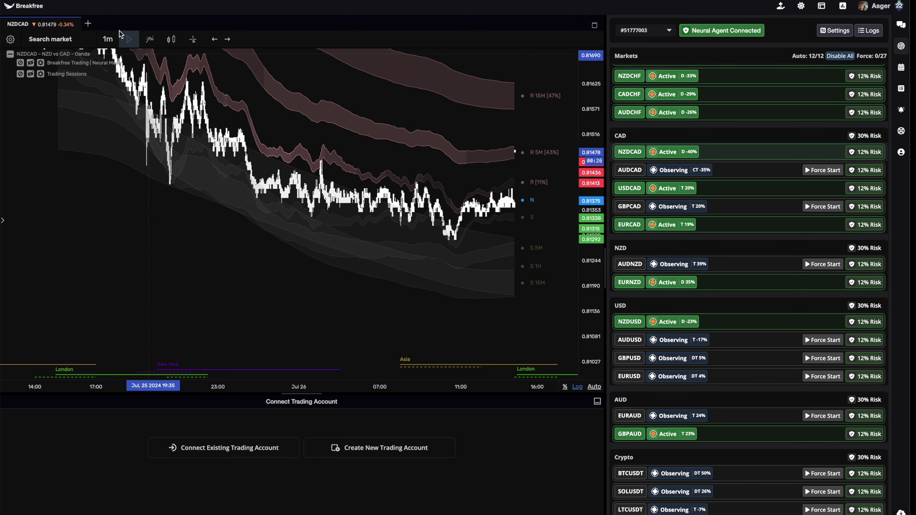
{"action": "left_click", "coordinate": [108, 39]}
{"action": "left_click", "coordinate": [110, 179]}
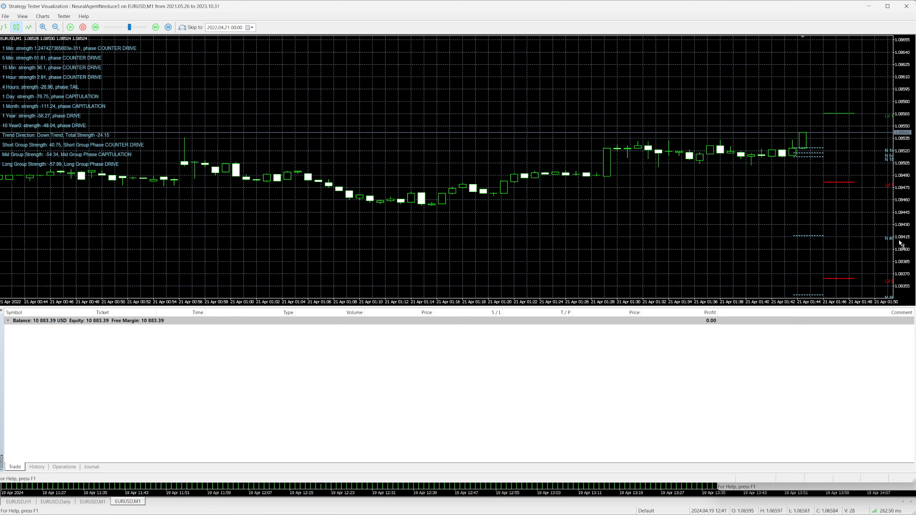
{"action": "left_click", "coordinate": [71, 27]}
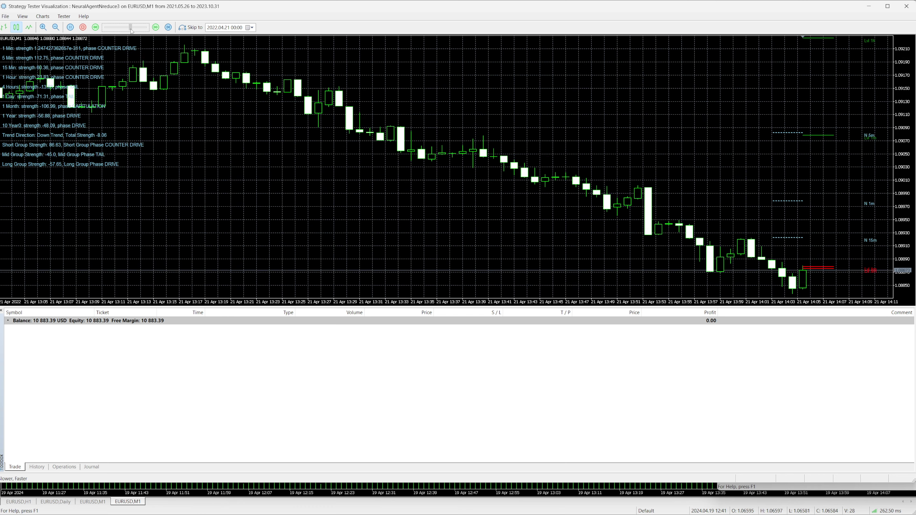
- Push the Strategy Tester replay speed to maximum, then ease it back to medium
{"action": "left_click_drag", "start_coordinate": [131, 29], "coordinate": [137, 28]}
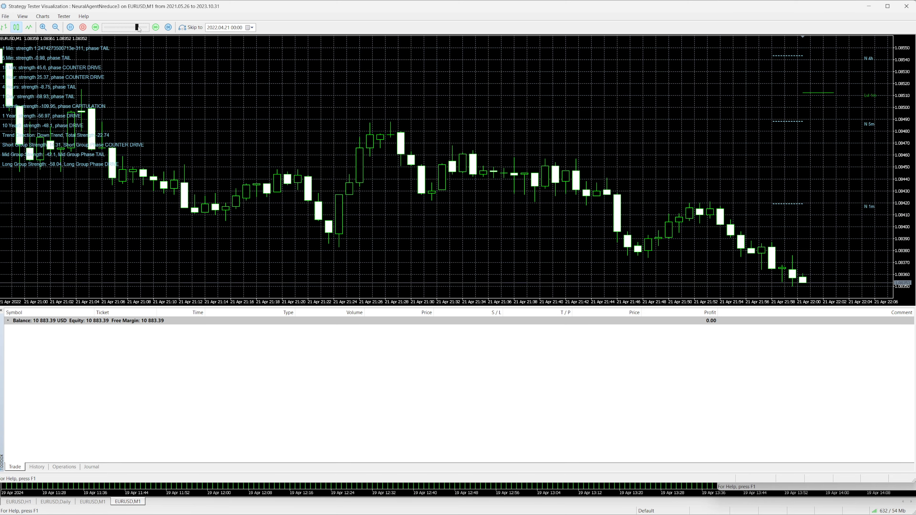
{"action": "left_click_drag", "start_coordinate": [137, 27], "coordinate": [145, 28]}
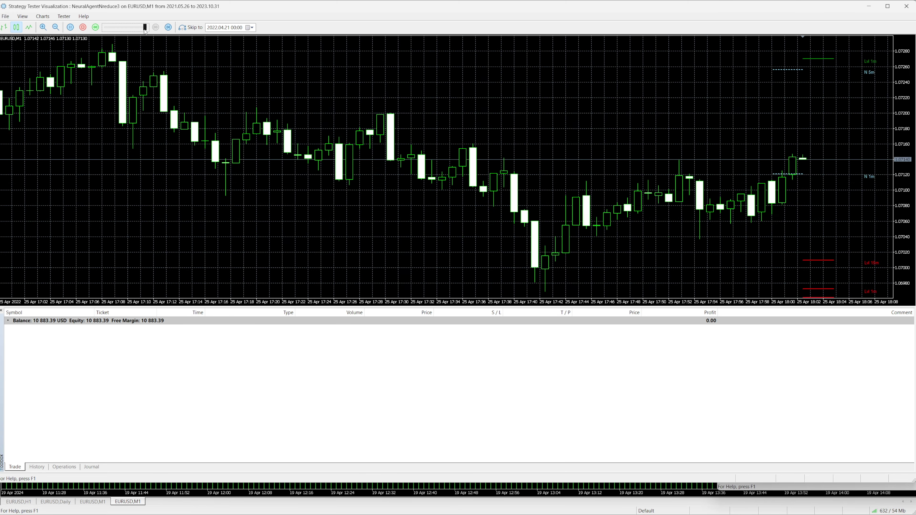
{"action": "left_click_drag", "start_coordinate": [145, 30], "coordinate": [118, 29]}
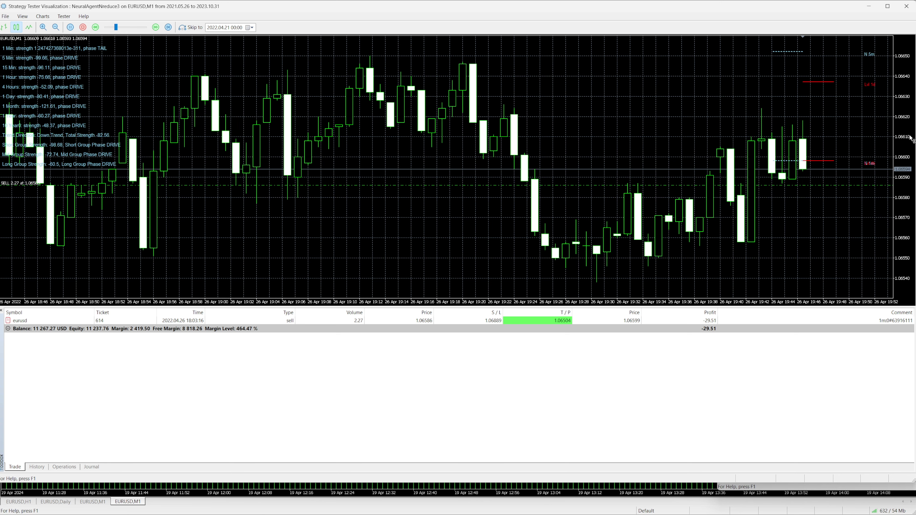
- Compress the replay's price scale so the stop-loss line fits, and speed replay slightly
{"action": "left_click_drag", "start_coordinate": [910, 155], "coordinate": [911, 195]}
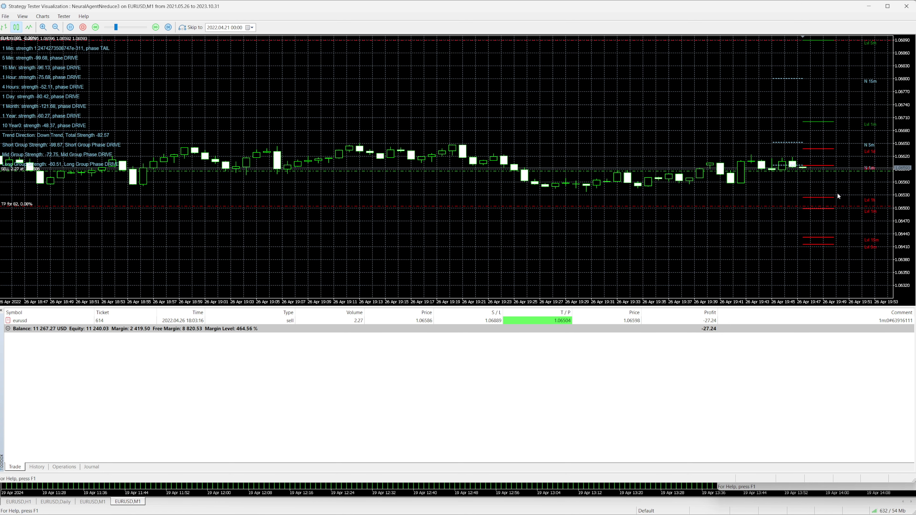
{"action": "left_click_drag", "start_coordinate": [900, 142], "coordinate": [900, 158]}
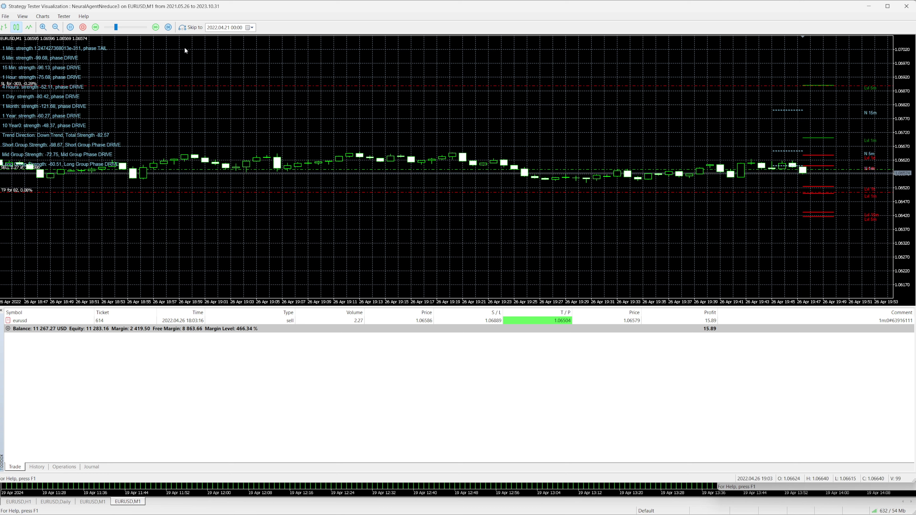
{"action": "left_click_drag", "start_coordinate": [116, 27], "coordinate": [122, 29]}
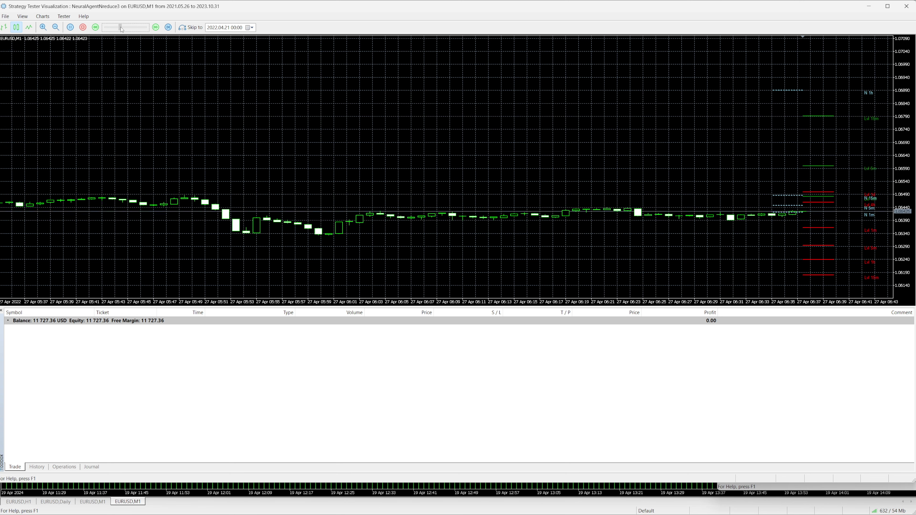
- Slow the replay speed to follow the sell-limit orders, then nudge it slightly faster
{"action": "left_click_drag", "start_coordinate": [121, 27], "coordinate": [134, 29]}
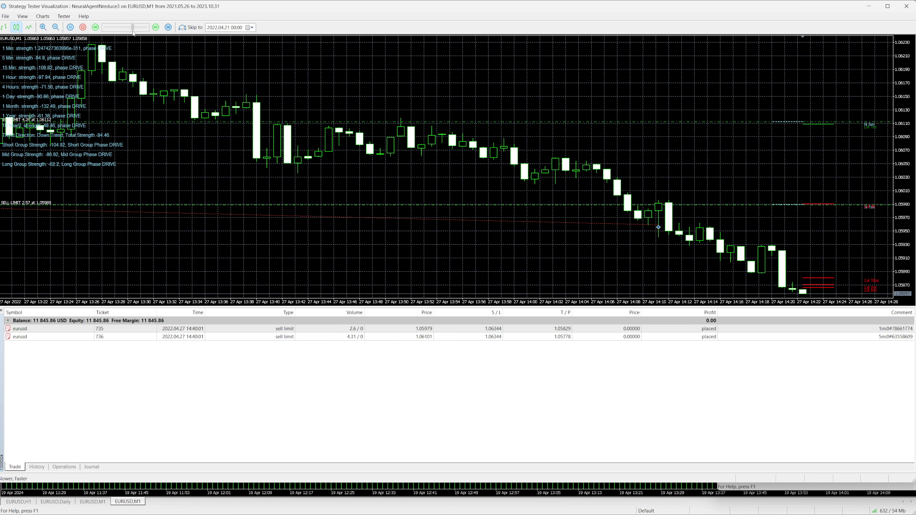
{"action": "left_click_drag", "start_coordinate": [133, 31], "coordinate": [120, 31]}
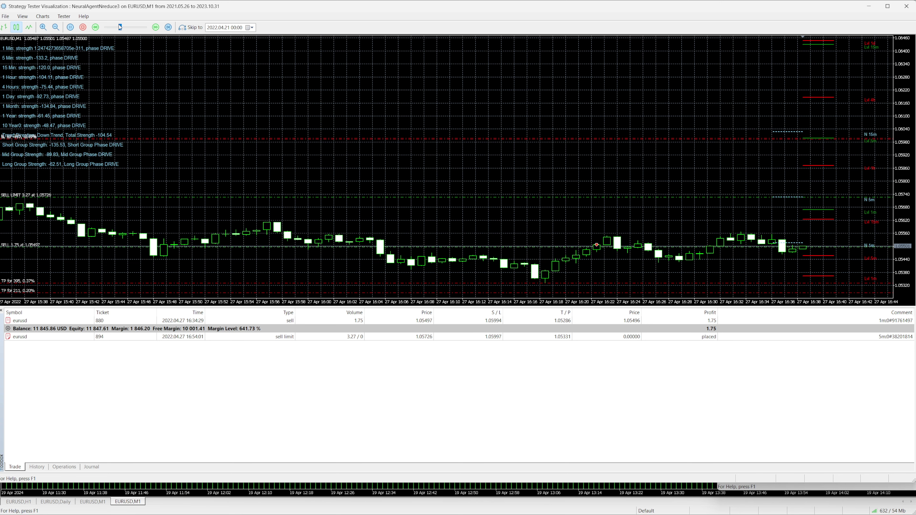
{"action": "left_click_drag", "start_coordinate": [120, 27], "coordinate": [124, 27]}
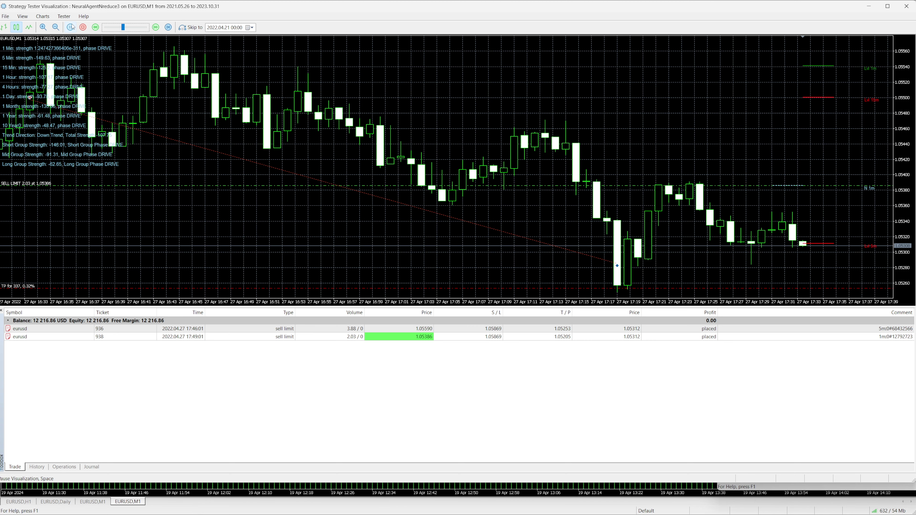
- Pause the replay, select NeuralAgentNreduce4.ex5 as the expert, review its inputs, and return to Settings
{"action": "left_click", "coordinate": [71, 27]}
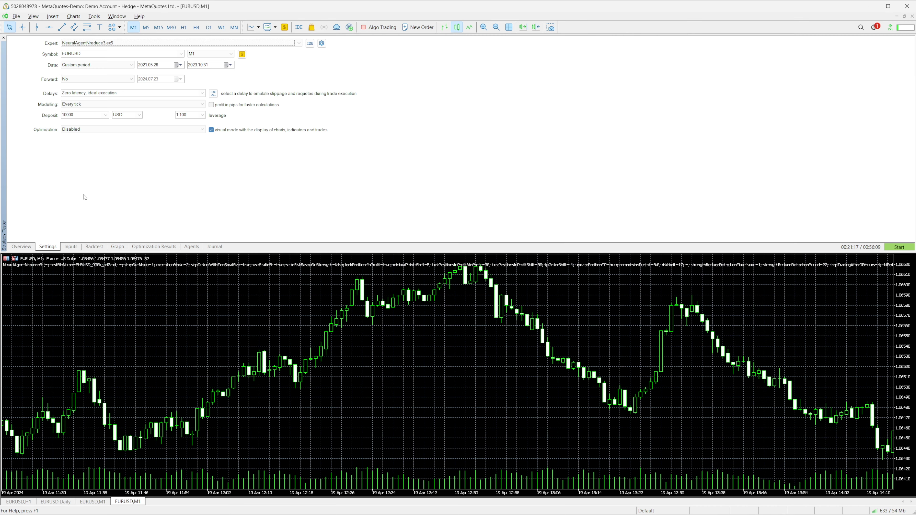
{"action": "left_click", "coordinate": [117, 43]}
{"action": "left_click", "coordinate": [107, 113]}
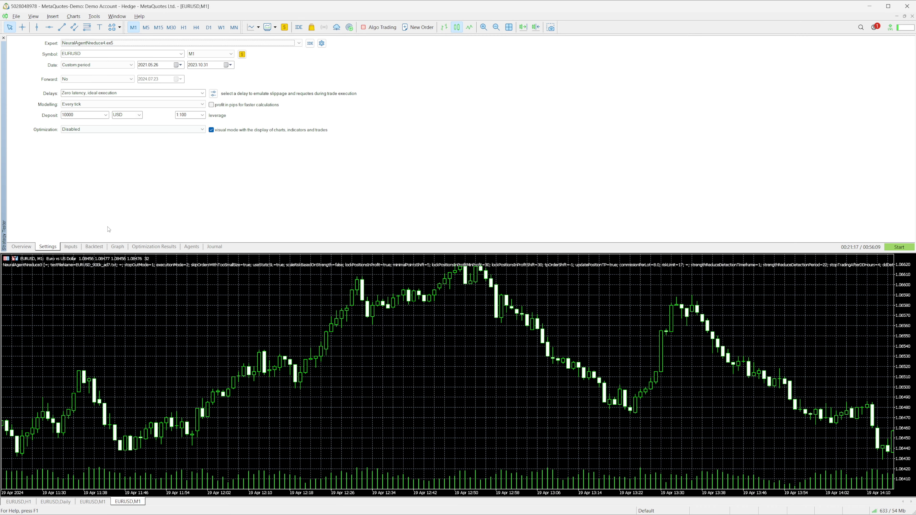
{"action": "left_click", "coordinate": [71, 247]}
{"action": "left_click", "coordinate": [529, 195]}
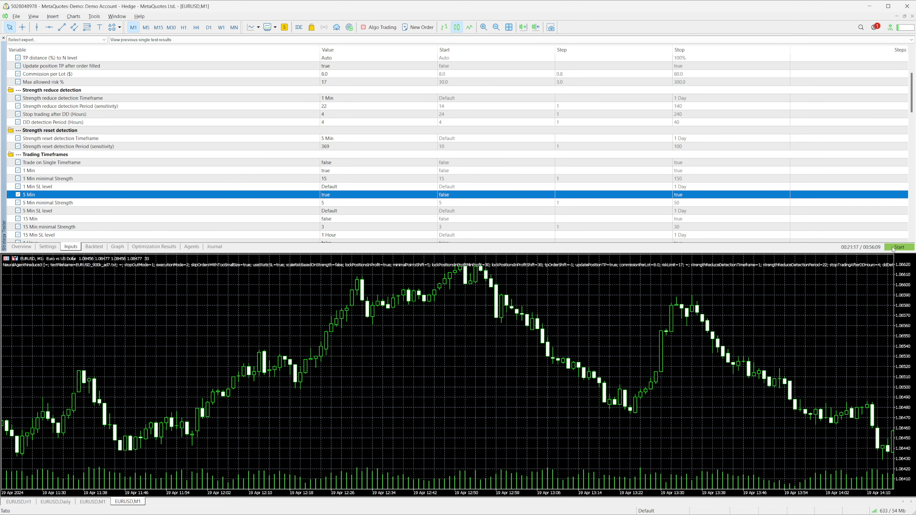
{"action": "left_click", "coordinate": [894, 248]}
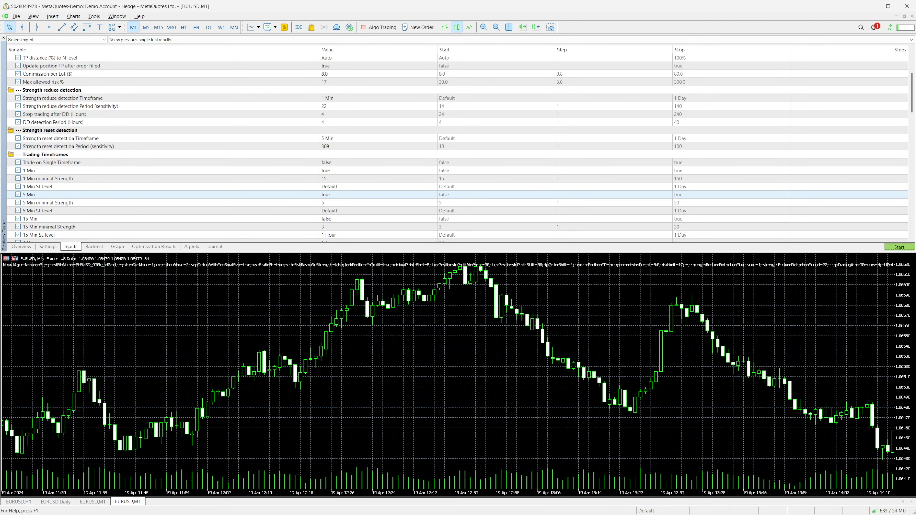
{"action": "left_click", "coordinate": [47, 247]}
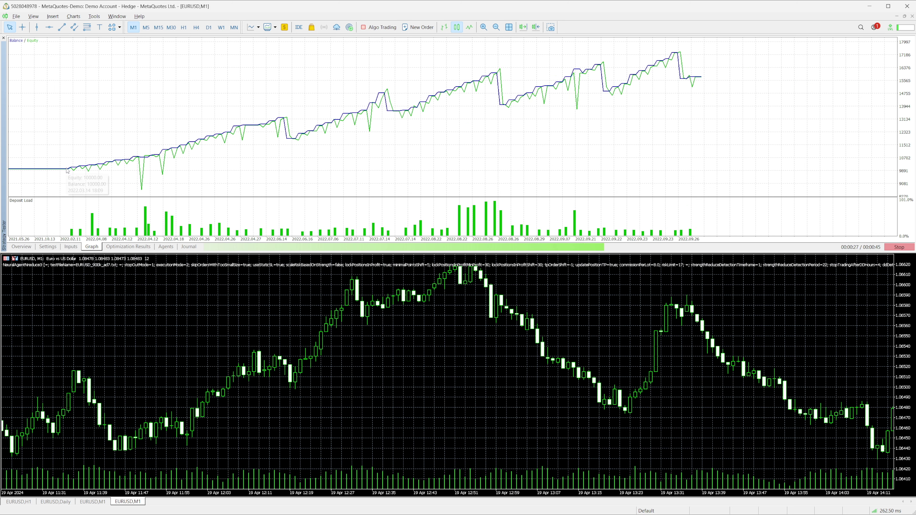
- Wait for the backtest to finish, with balance and equity ending near 21 000
{"action": "mouse_move", "coordinate": [75, 168]}
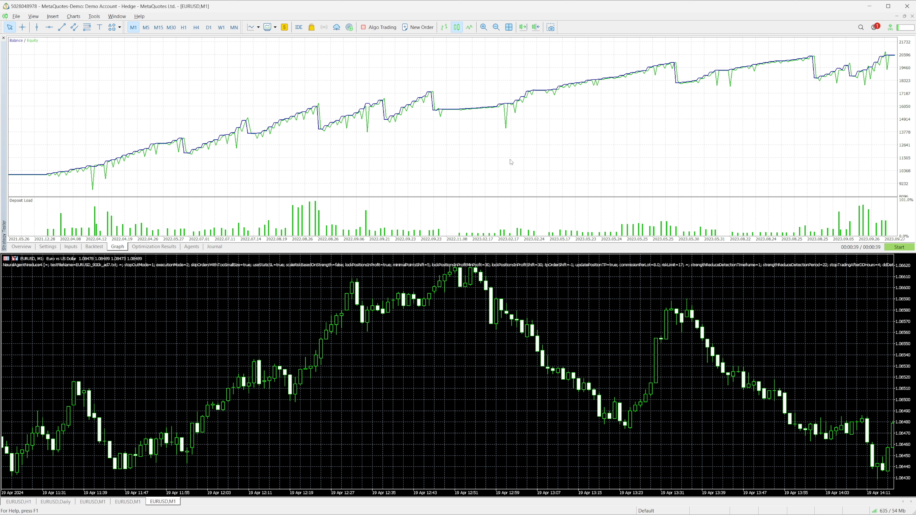
- Open the Backtest report: 10 551.73 net profit, profit factor 1.82, 12.53% drawdown
{"action": "left_click", "coordinate": [95, 247]}
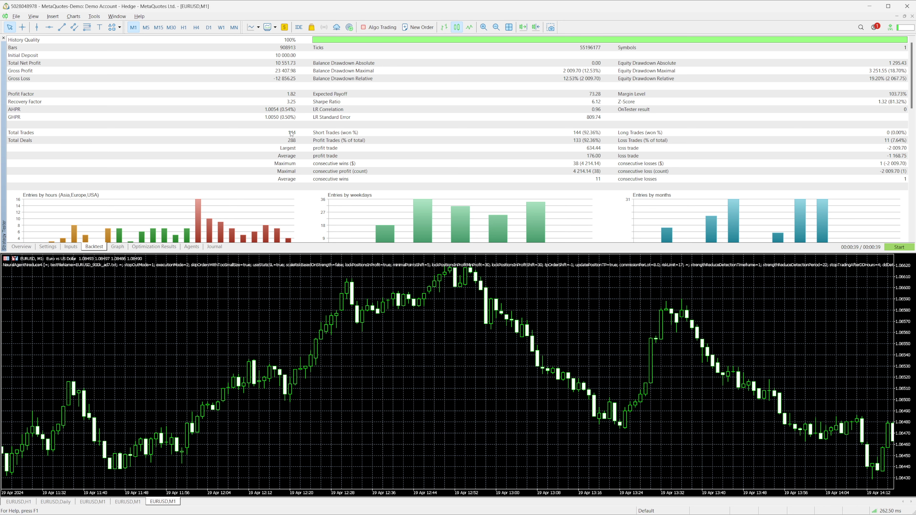
- Show the Strategy Tester's balance and equity graph, ending near 21 000 with deposit load beneath
{"action": "left_click", "coordinate": [118, 247]}
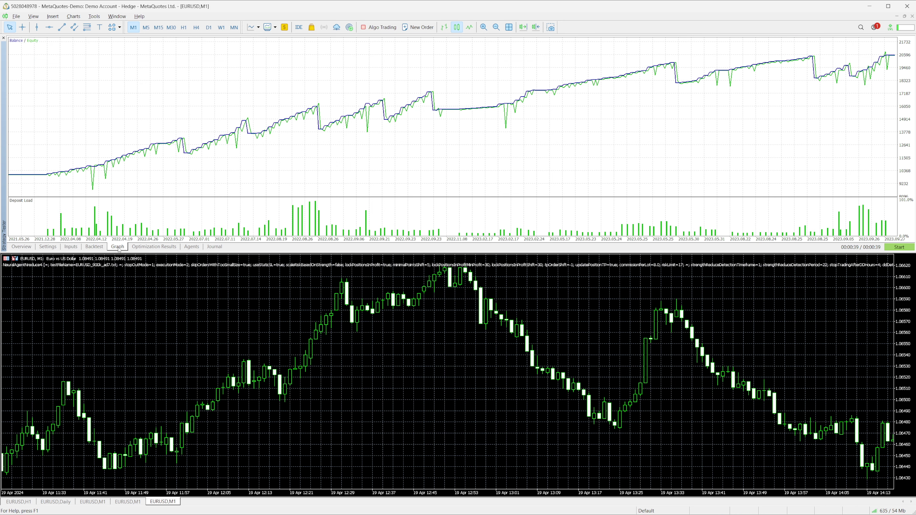